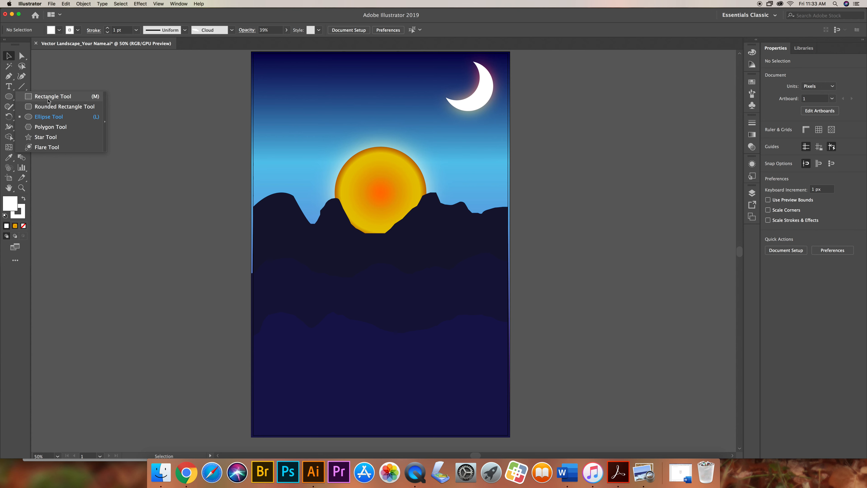
# Draw a small white circle about 27 px across in the upper-left part of the sky with the Ellipse tool.
pyautogui.click(48, 117)
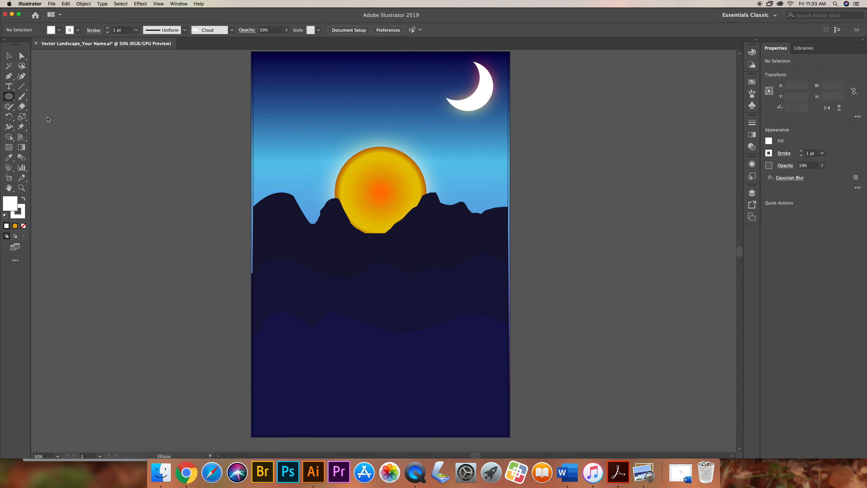
pyautogui.click(9, 97)
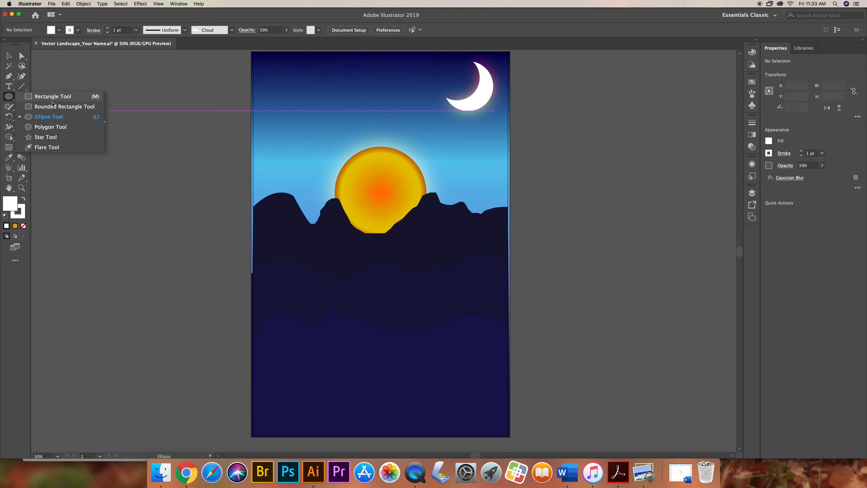
pyautogui.click(47, 119)
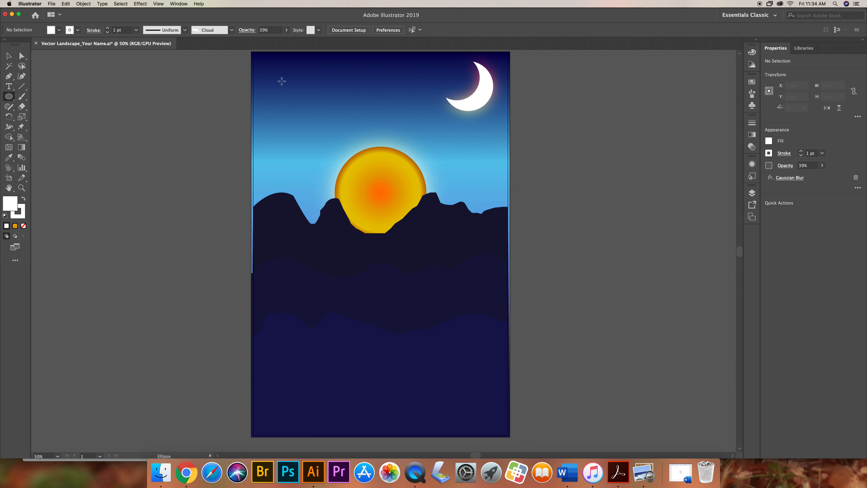
pyautogui.moveTo(281, 81); pyautogui.dragTo(287, 88)
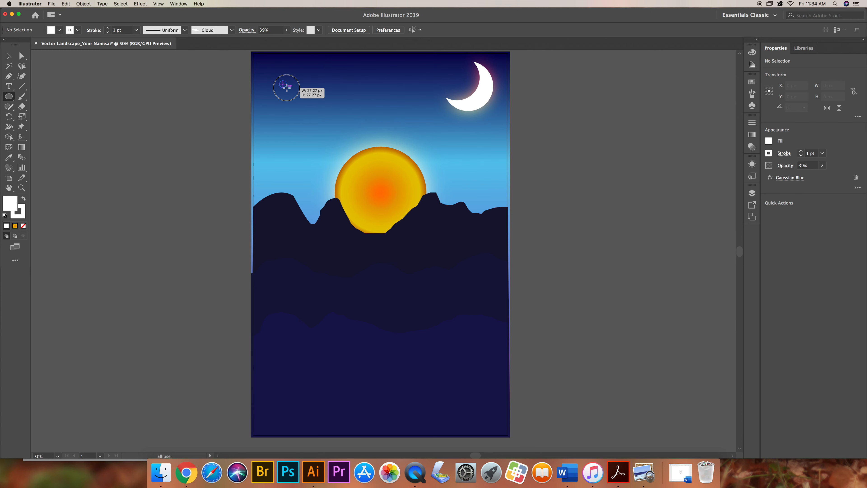
pyautogui.moveTo(287, 88); pyautogui.dragTo(287, 88)
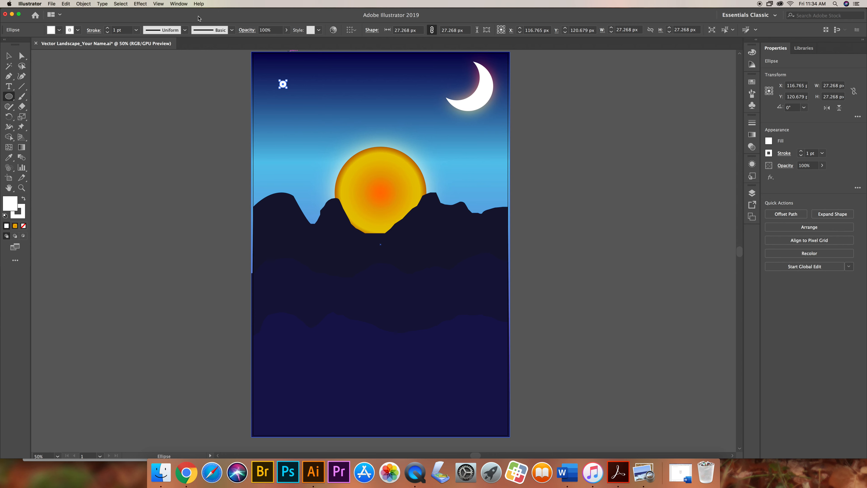
# Apply a Pucker & Bloat effect of -60% to the small circle to turn it into a four-pointed star.
pyautogui.click(140, 4)
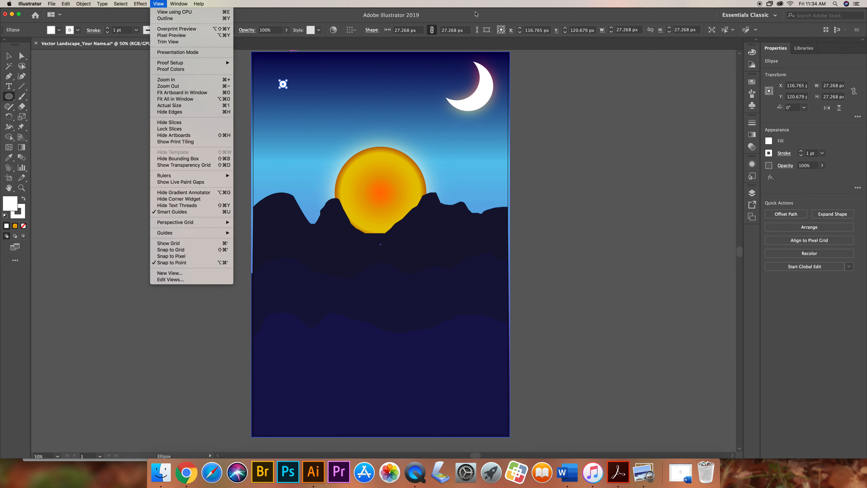
pyautogui.click(807, 186)
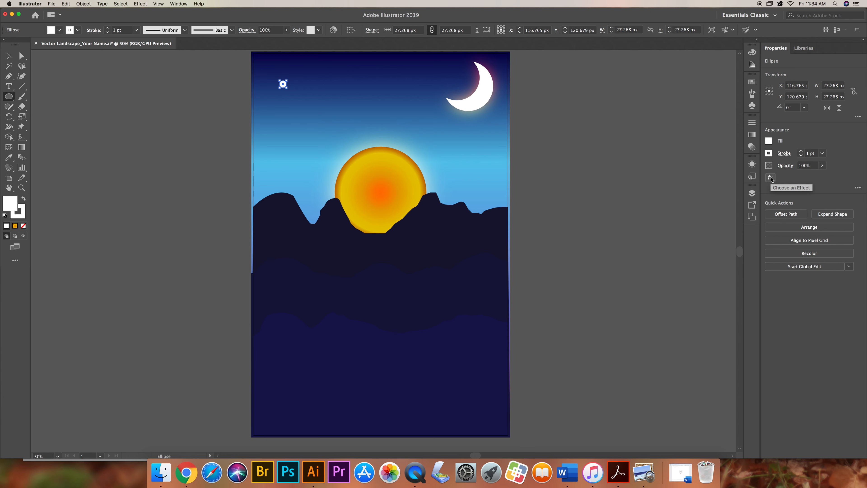
pyautogui.click(771, 177)
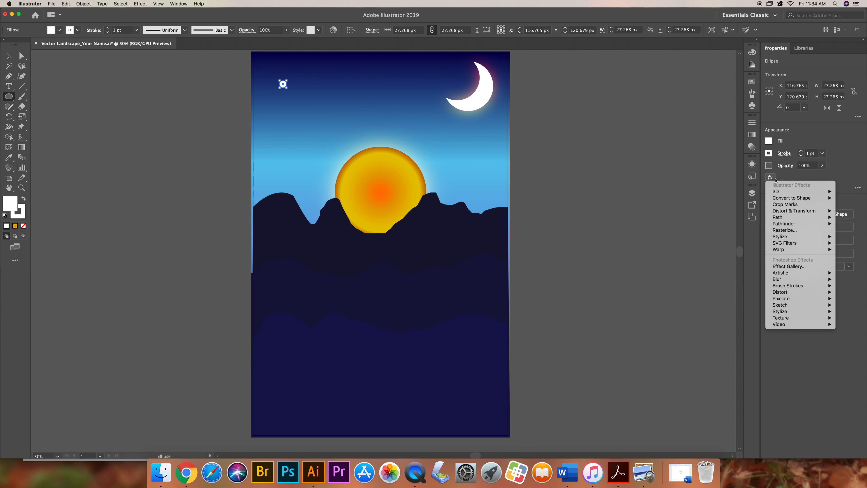
pyautogui.moveTo(795, 214)
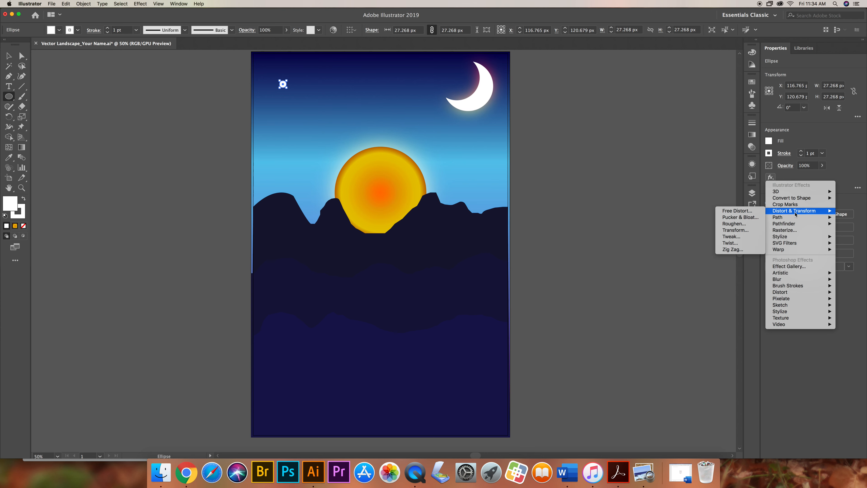
pyautogui.click(753, 218)
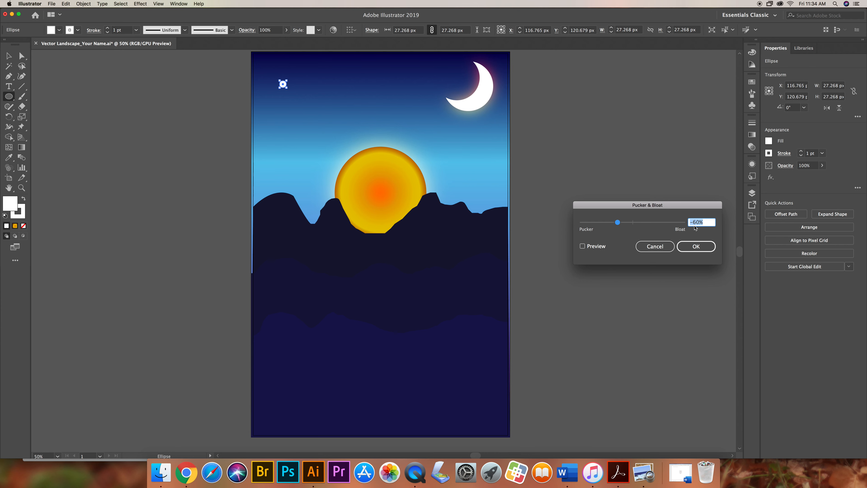
pyautogui.click(696, 247)
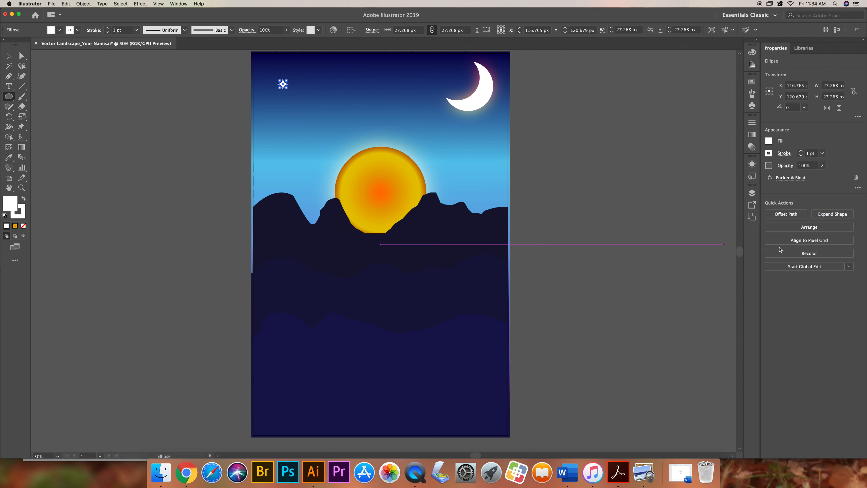
# Scale the star down proportionally to about 7 px wide and high.
pyautogui.press('super+equal')
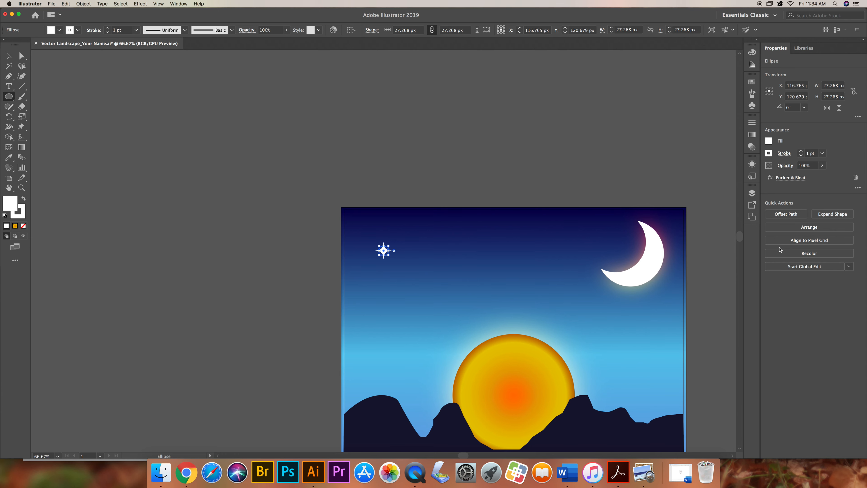
pyautogui.press('super+equal')
pyautogui.press('super+equal')
pyautogui.press('super+equal')
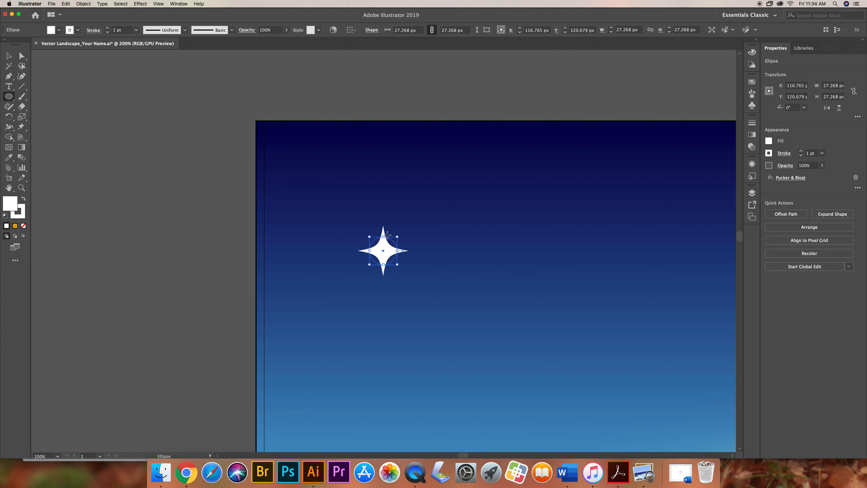
pyautogui.moveTo(397, 264); pyautogui.dragTo(377, 245)
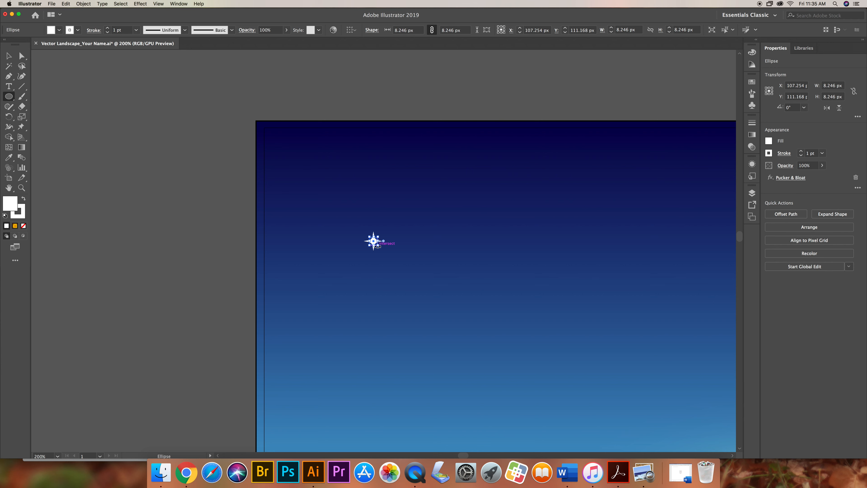
pyautogui.moveTo(378, 246); pyautogui.dragTo(377, 244)
# Save the star as a dynamic movie clip symbol named Night Star and delete its instance from the artboard.
pyautogui.click(178, 4)
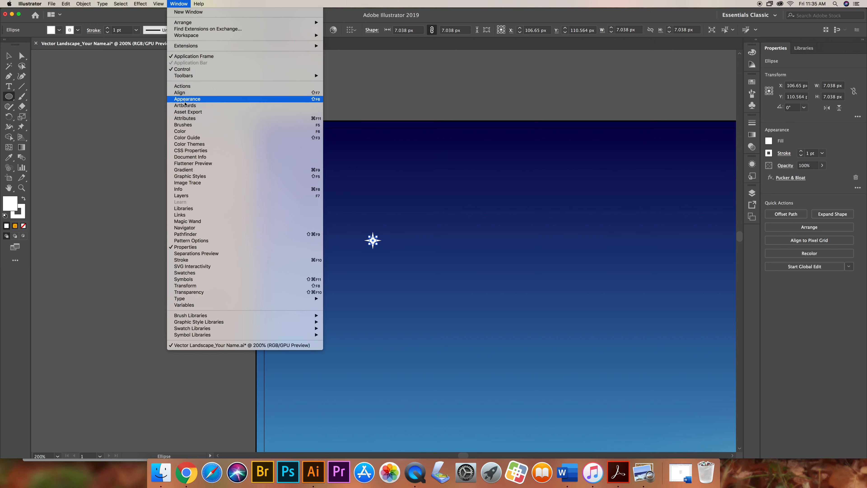
pyautogui.click(190, 280)
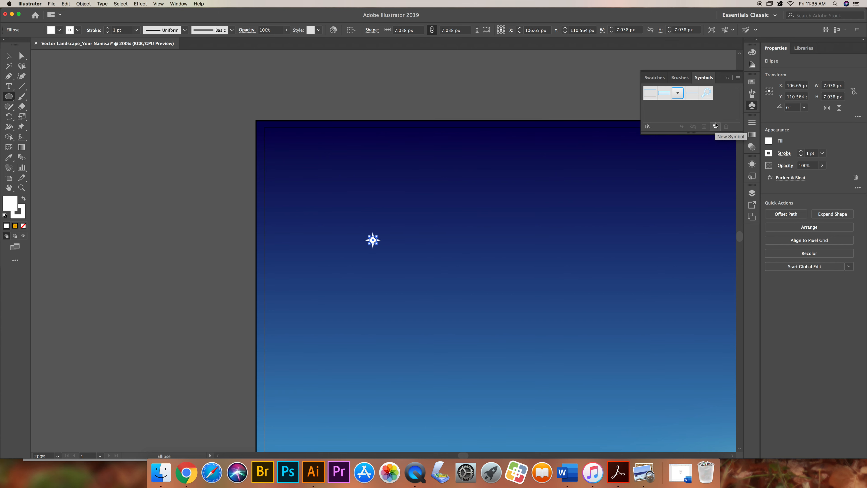
pyautogui.scroll(-1, 716, 129)
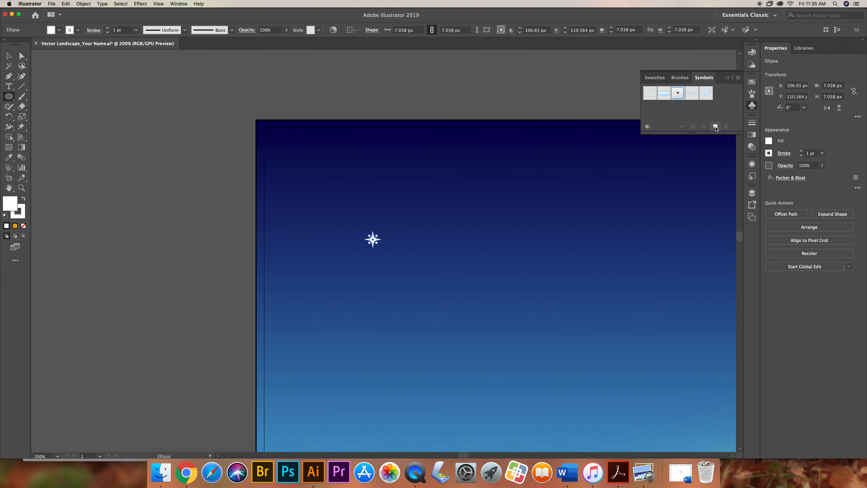
pyautogui.click(716, 127)
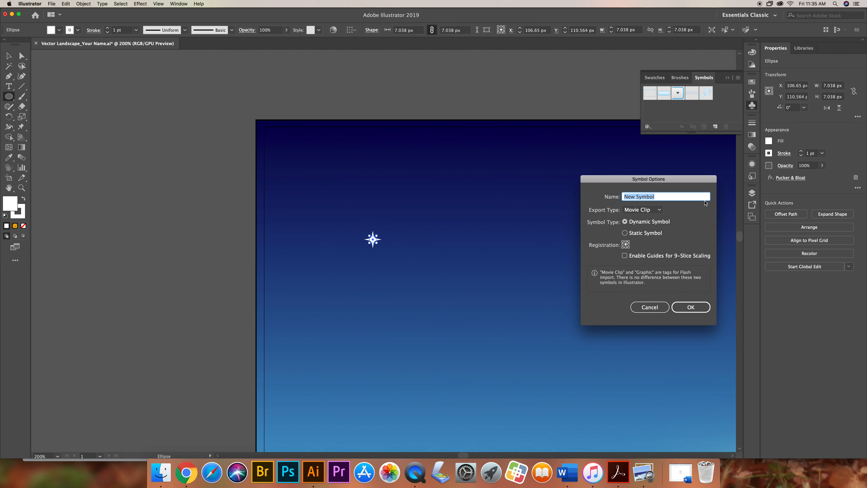
pyautogui.press('BackSpace')
pyautogui.write('Night Star')
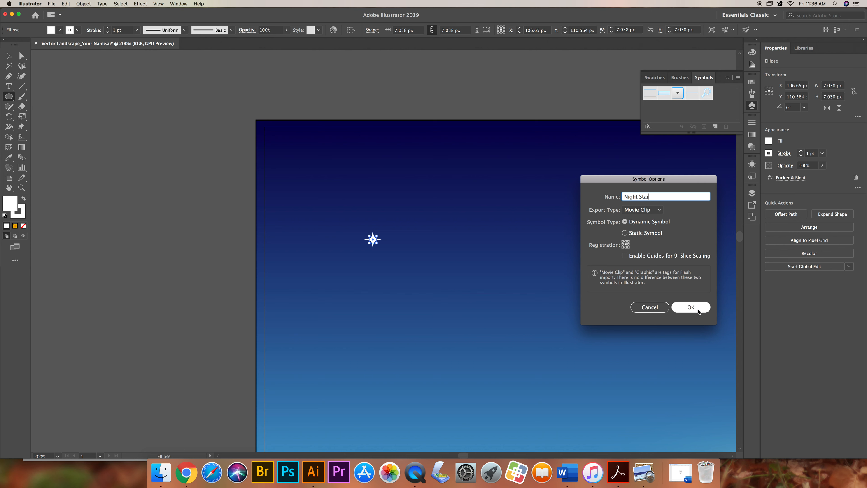
pyautogui.click(691, 307)
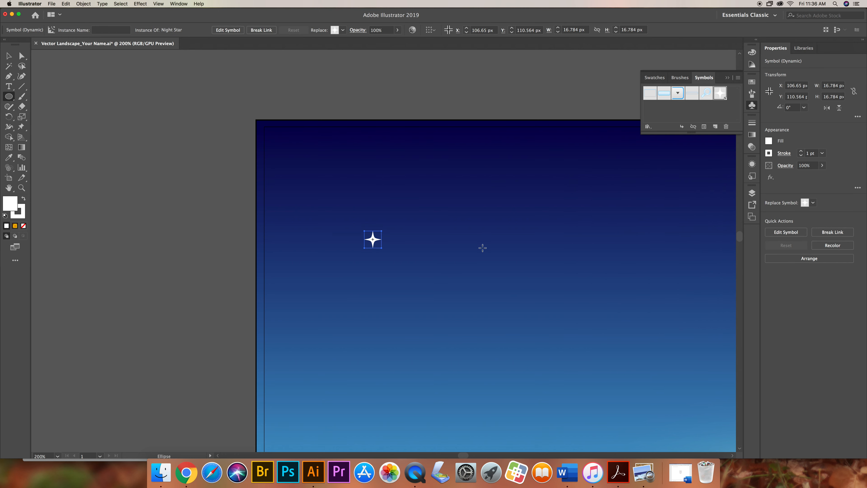
pyautogui.press('Delete')
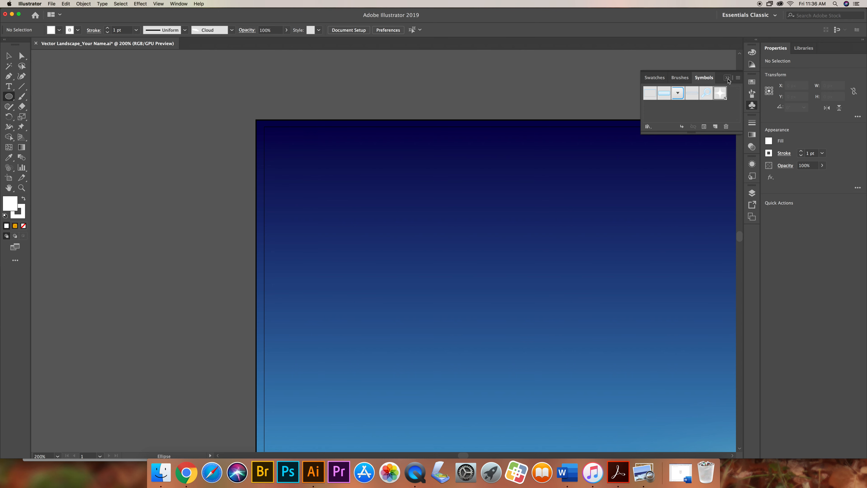
pyautogui.click(728, 78)
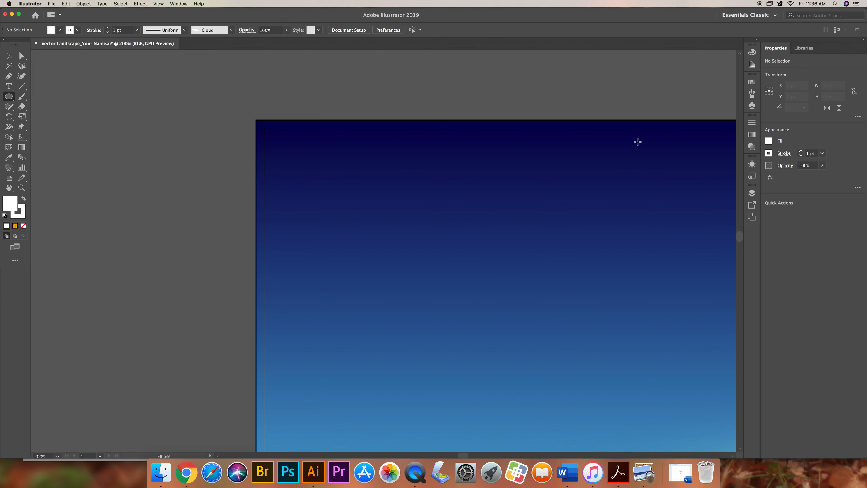
# Spray Night Star symbols across the whole sky above the mountains, around the sun and moon, with the Symbol Sprayer.
pyautogui.press('super+minus')
pyautogui.press('super+minus')
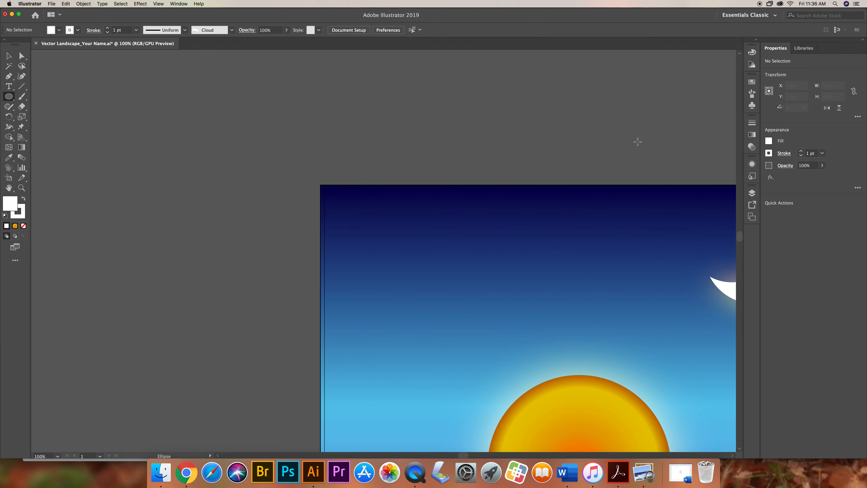
pyautogui.press('super+minus')
pyautogui.press('super+minus')
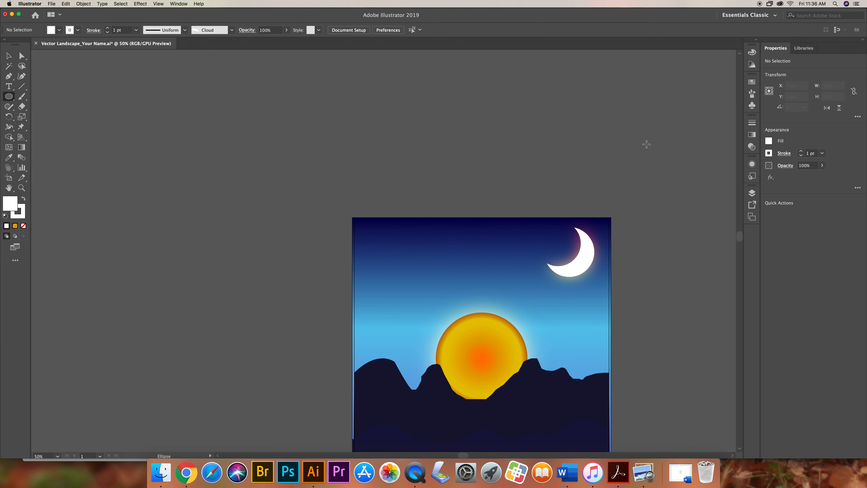
pyautogui.moveTo(740, 237); pyautogui.dragTo(740, 251)
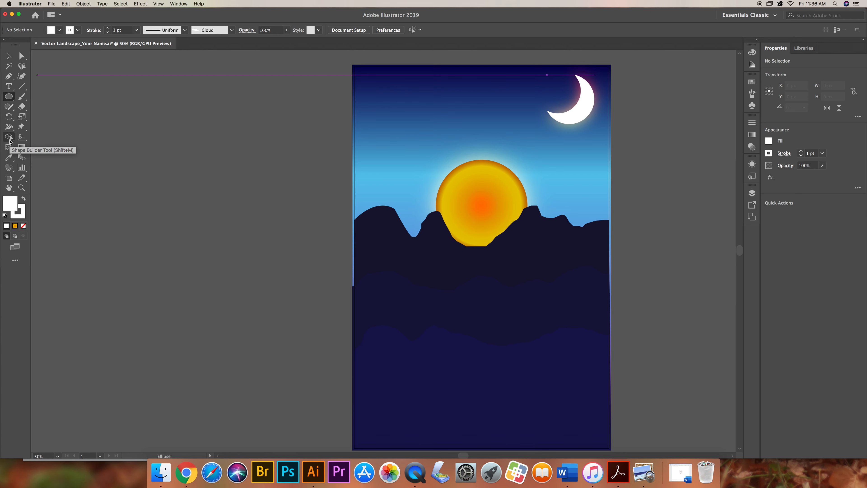
pyautogui.click(9, 171)
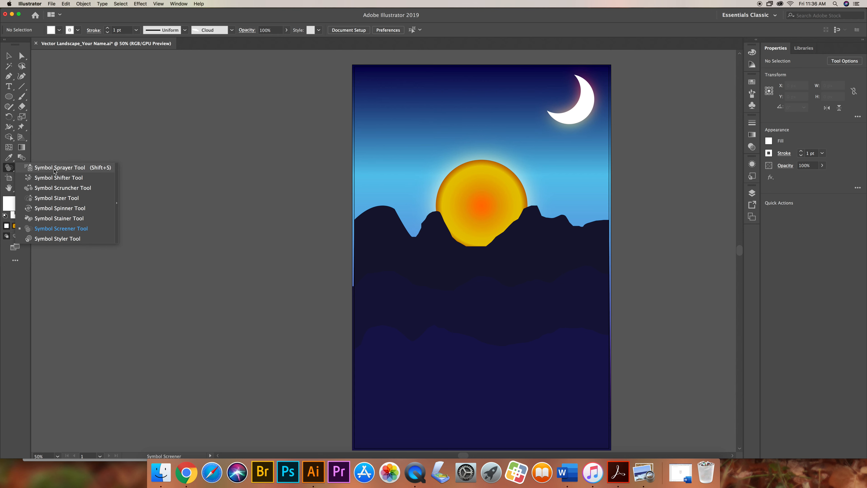
pyautogui.click(55, 168)
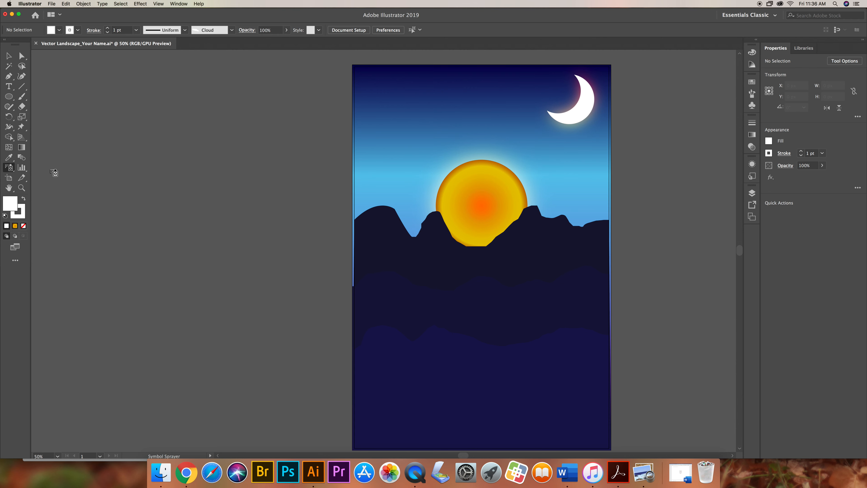
pyautogui.moveTo(366, 82)
pyautogui.mouseDown()
pyautogui.moveTo(401, 100)
pyautogui.moveTo(389, 85)
pyautogui.moveTo(406, 94)
pyautogui.moveTo(394, 111)
pyautogui.moveTo(374, 85)
pyautogui.moveTo(420, 87)
pyautogui.moveTo(403, 125)
pyautogui.moveTo(362, 112)
pyautogui.moveTo(372, 170)
pyautogui.moveTo(408, 177)
pyautogui.moveTo(370, 156)
pyautogui.moveTo(418, 154)
pyautogui.moveTo(439, 110)
pyautogui.moveTo(427, 157)
pyautogui.moveTo(374, 151)
pyautogui.moveTo(414, 203)
pyautogui.moveTo(444, 117)
pyautogui.mouseUp()
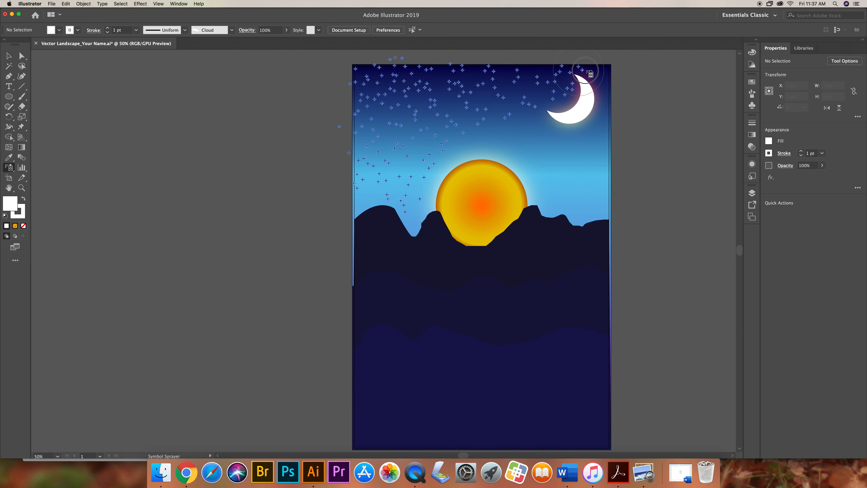
pyautogui.moveTo(603, 99)
pyautogui.mouseDown()
pyautogui.moveTo(592, 122)
pyautogui.moveTo(559, 141)
pyautogui.mouseUp()
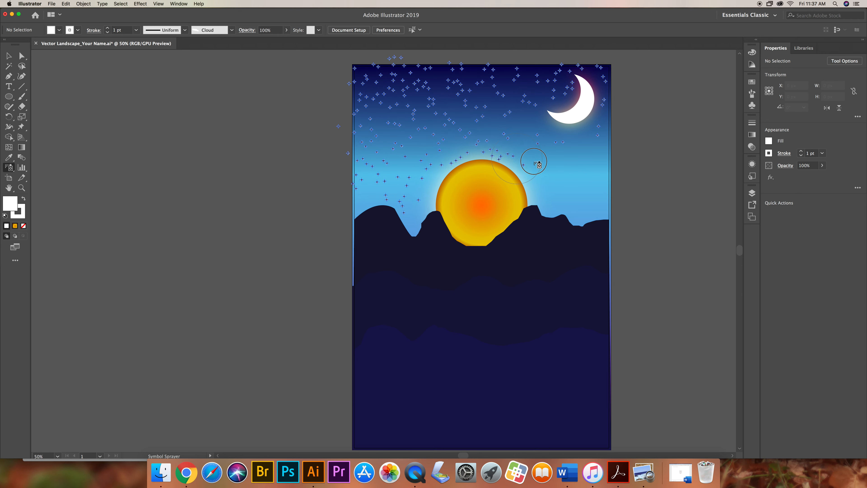
pyautogui.moveTo(566, 186)
pyautogui.mouseDown()
pyautogui.moveTo(578, 138)
pyautogui.moveTo(585, 160)
pyautogui.moveTo(576, 168)
pyautogui.moveTo(518, 144)
pyautogui.mouseUp()
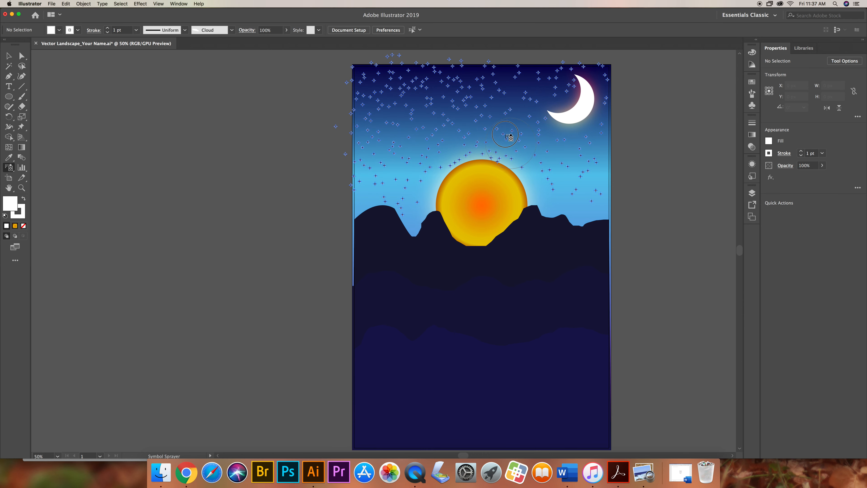
pyautogui.moveTo(550, 175)
pyautogui.mouseDown()
pyautogui.moveTo(575, 203)
pyautogui.moveTo(592, 192)
pyautogui.moveTo(571, 153)
pyautogui.mouseUp()
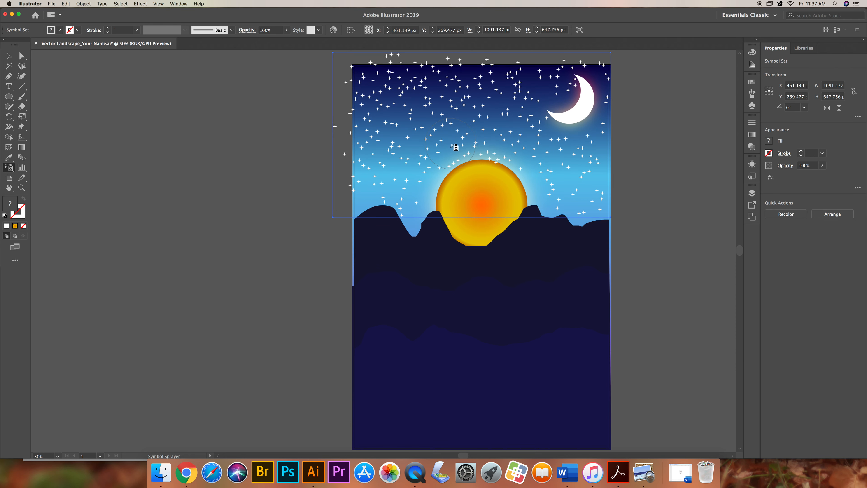
# Spray more stars into the sparse areas of the sky beside and above the sun, adding to the same symbol set.
pyautogui.moveTo(454, 147); pyautogui.dragTo(469, 131)
pyautogui.moveTo(538, 155)
pyautogui.mouseDown()
pyautogui.moveTo(550, 182)
pyautogui.moveTo(568, 176)
pyautogui.mouseUp()
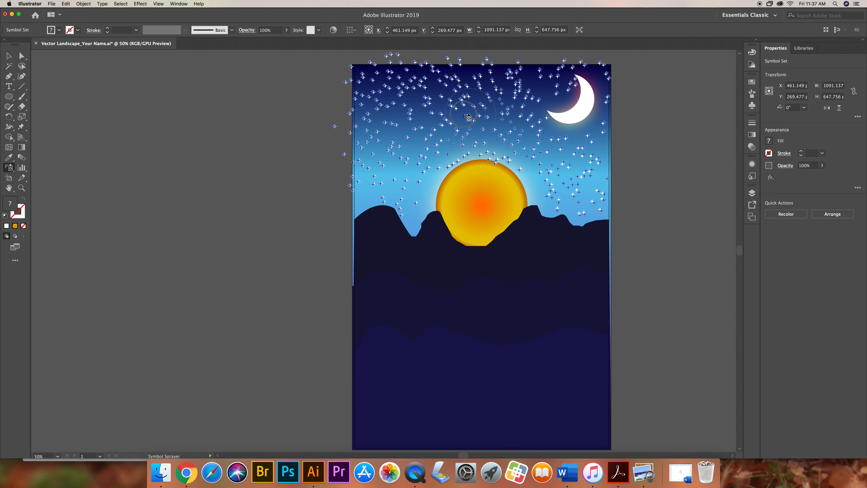
pyautogui.moveTo(392, 137)
pyautogui.mouseDown()
pyautogui.moveTo(363, 174)
pyautogui.moveTo(365, 191)
pyautogui.moveTo(421, 191)
pyautogui.moveTo(423, 151)
pyautogui.mouseUp()
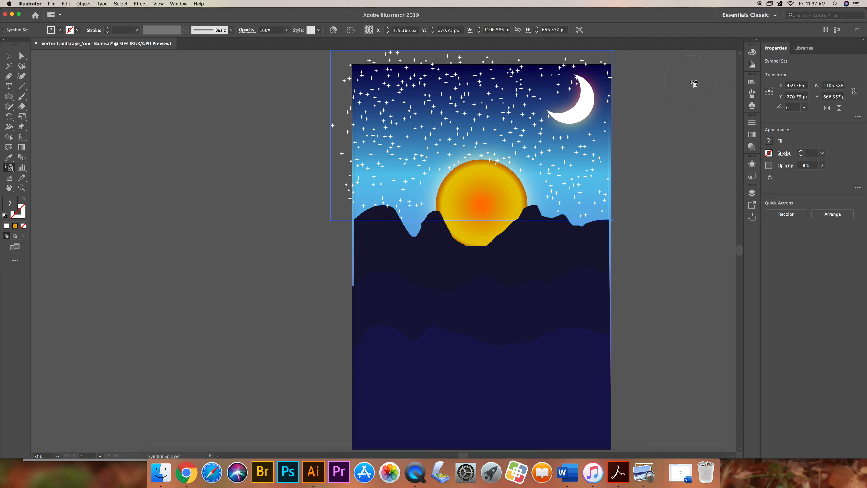
# Enlarge a few stars in the sky above and to the left of the sun with the Symbol Sizer.
pyautogui.scroll(1, 651, 71)
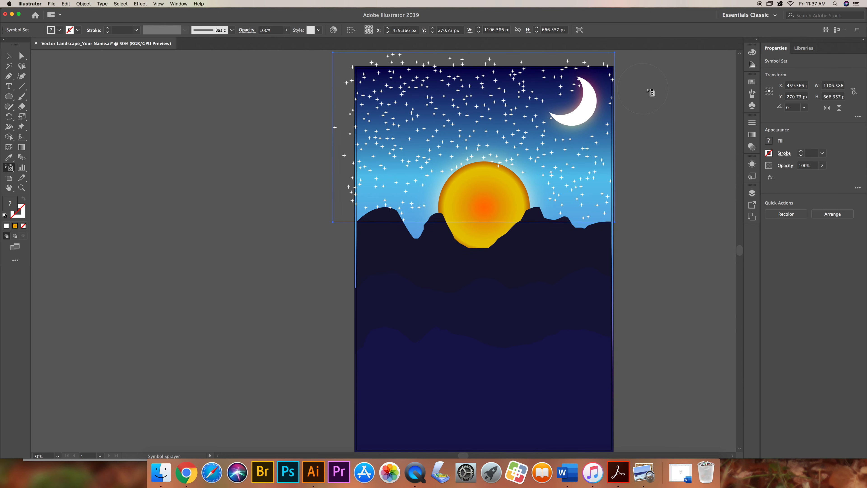
pyautogui.click(9, 169)
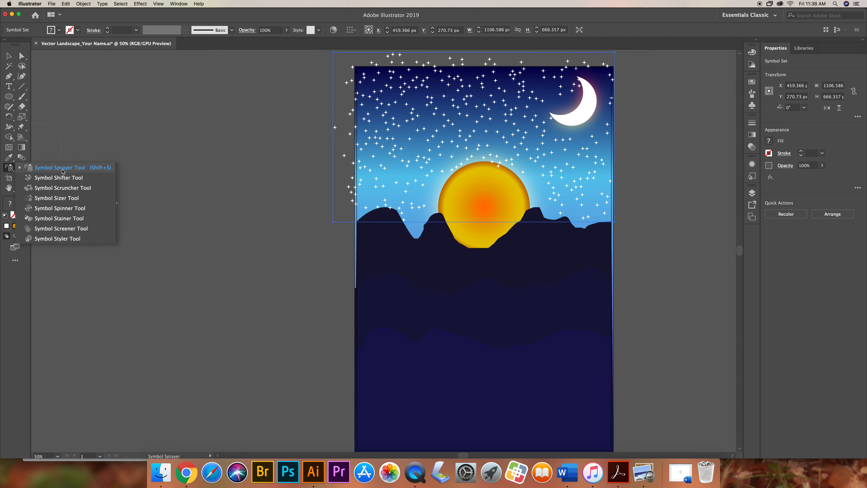
pyautogui.click(57, 198)
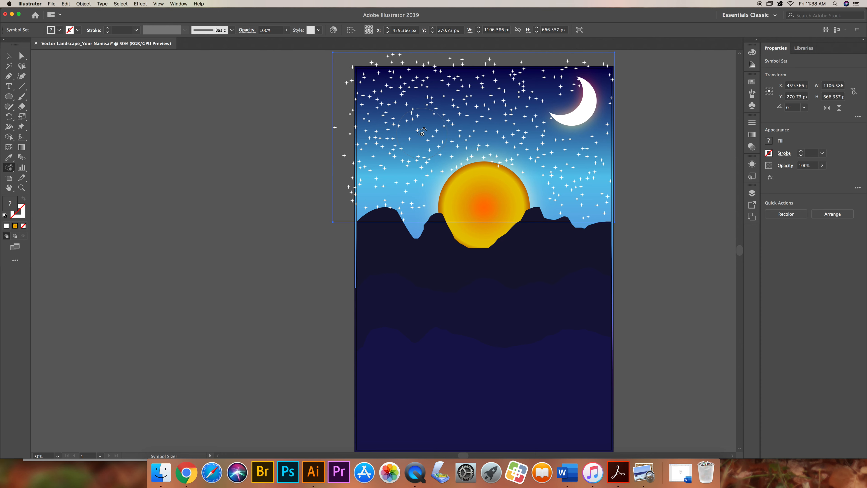
pyautogui.moveTo(425, 129); pyautogui.dragTo(426, 129)
pyautogui.click(423, 134)
pyautogui.click(419, 132)
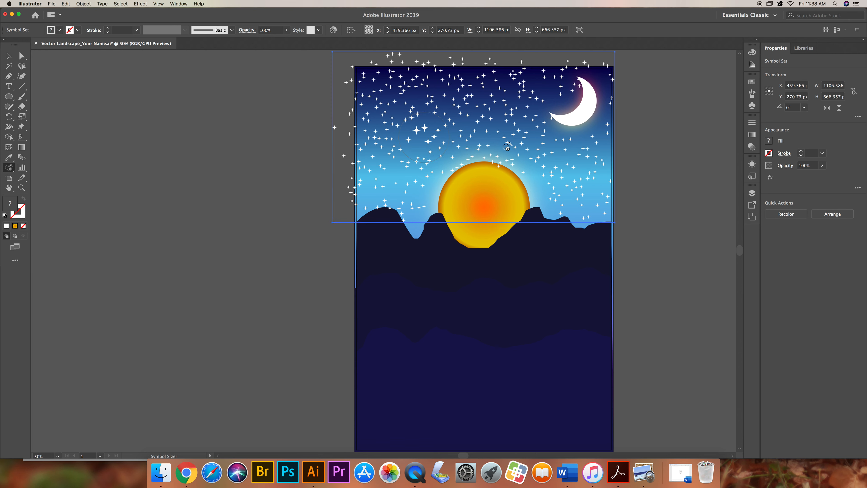
# Apply the Symbol Sizer to scattered stars above and on both sides of the sun and along the upper sky.
pyautogui.click(506, 149)
pyautogui.click(509, 144)
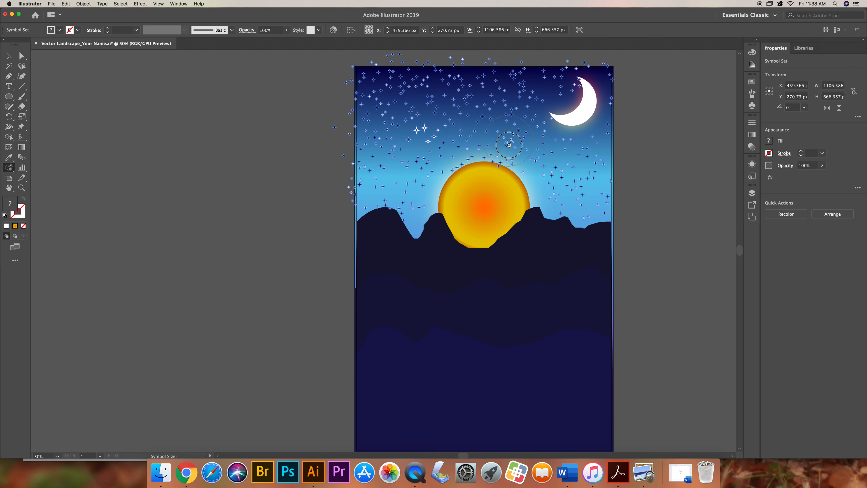
pyautogui.click(527, 155)
pyautogui.click(478, 121)
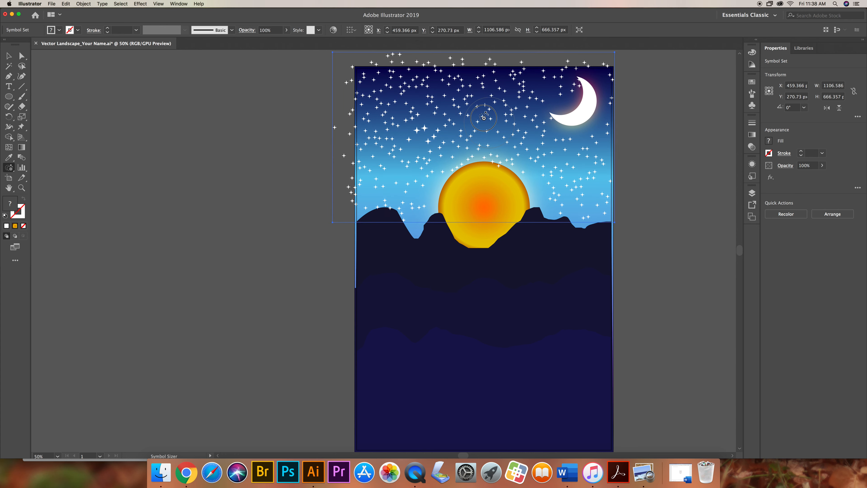
pyautogui.click(464, 121)
pyautogui.click(515, 144)
pyautogui.click(580, 175)
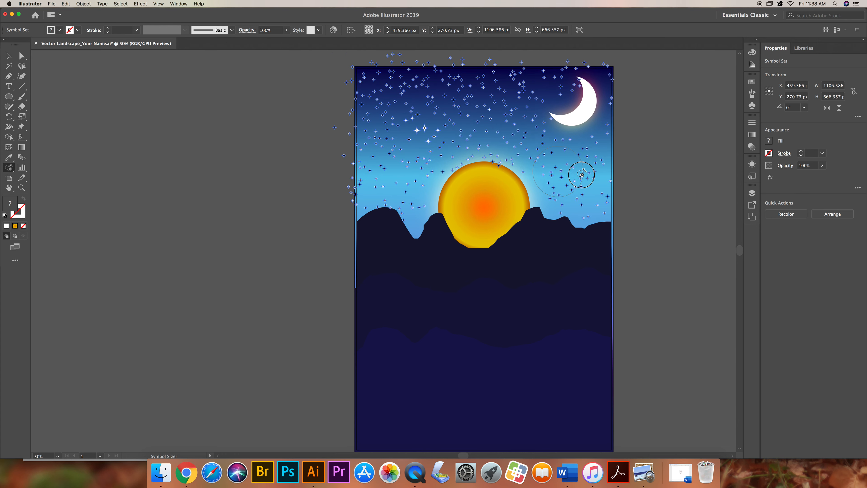
pyautogui.moveTo(489, 155); pyautogui.dragTo(463, 158)
pyautogui.click(395, 167)
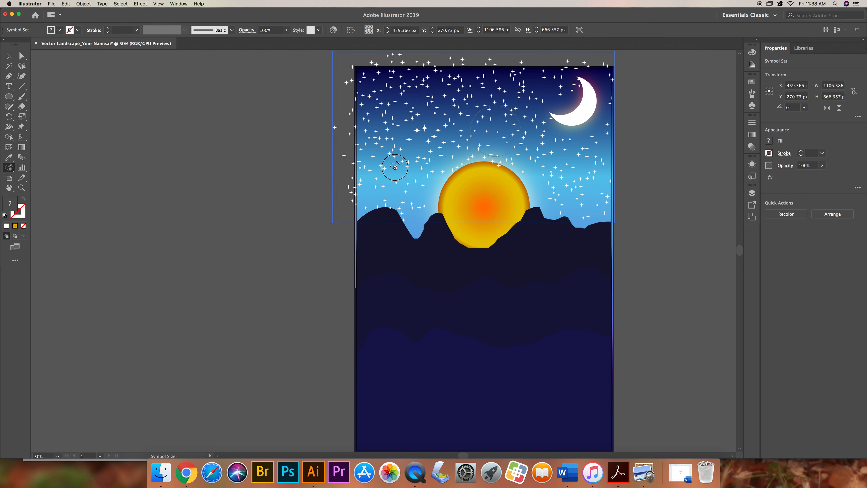
pyautogui.click(434, 78)
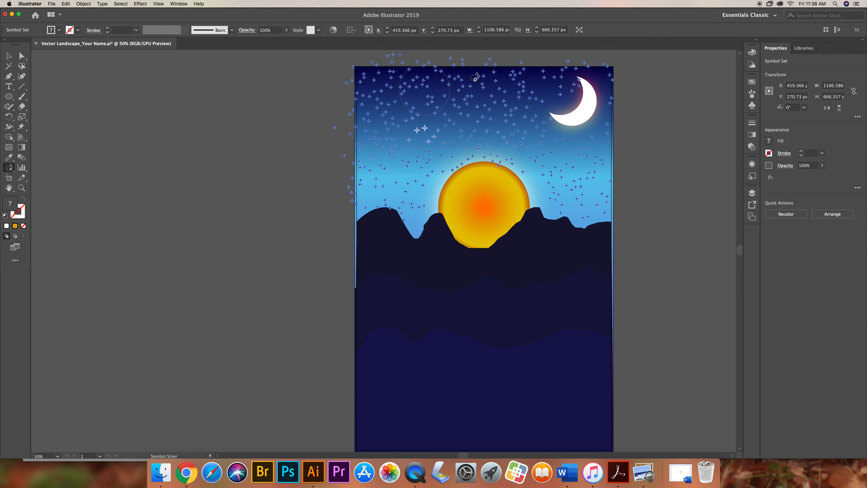
pyautogui.click(512, 83)
pyautogui.click(454, 99)
pyautogui.click(555, 161)
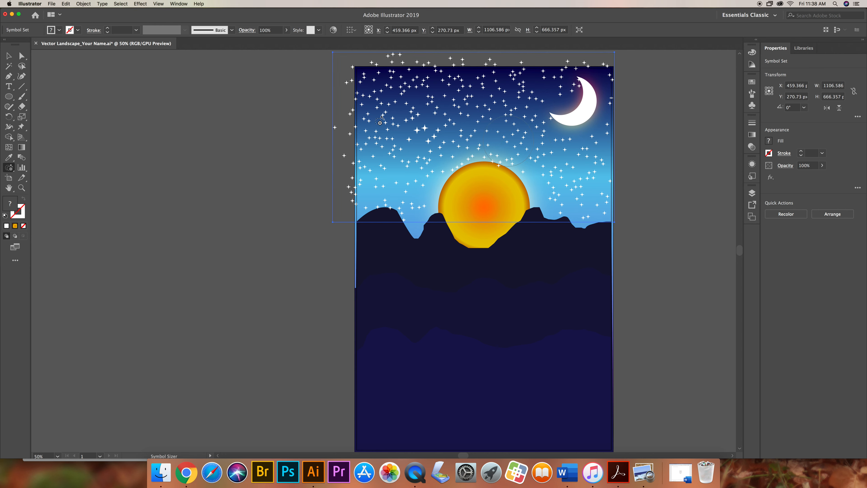
# Enlarge more stars beside the moon and in the upper-left part of the sky with the Symbol Sizer.
pyautogui.click(493, 95)
pyautogui.moveTo(529, 96); pyautogui.dragTo(529, 104)
pyautogui.moveTo(576, 165)
pyautogui.mouseDown()
pyautogui.moveTo(590, 148)
pyautogui.moveTo(538, 144)
pyautogui.moveTo(511, 118)
pyautogui.moveTo(531, 103)
pyautogui.mouseUp()
pyautogui.click(531, 103)
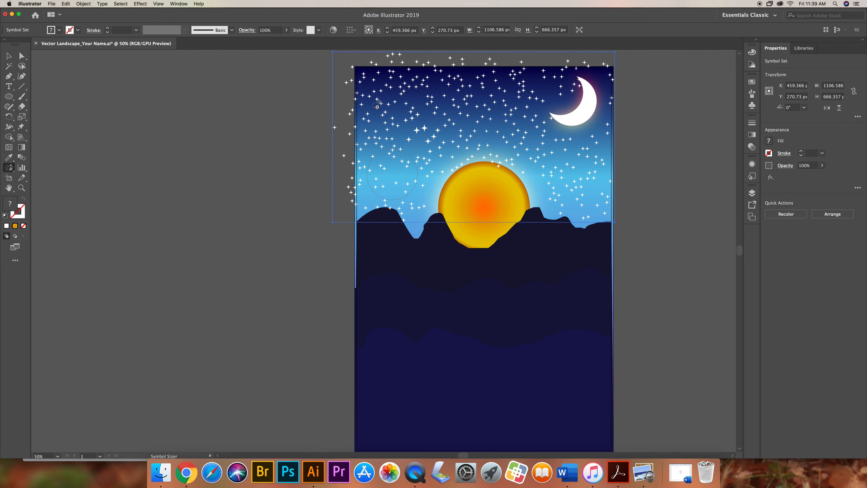
pyautogui.click(377, 105)
pyautogui.moveTo(407, 89); pyautogui.dragTo(407, 89)
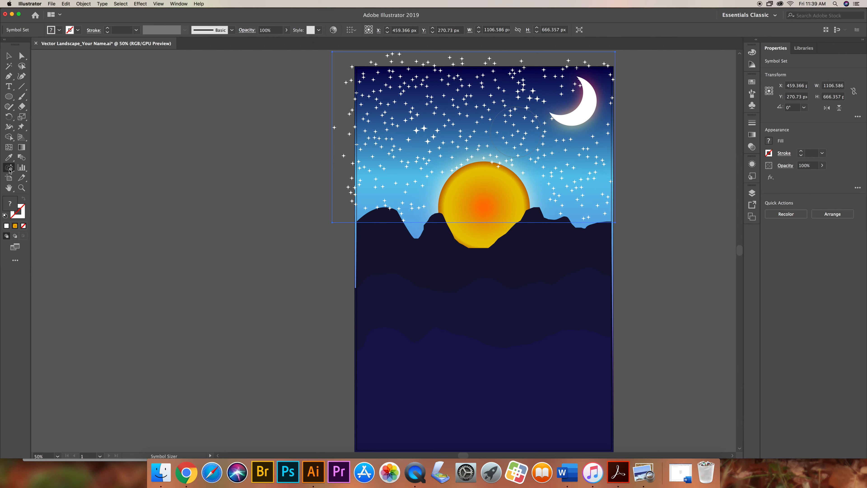
# Brush the Symbol Stainer over the stars across the whole sky and lower the star set's opacity to 41%.
pyautogui.click(9, 169)
pyautogui.click(9, 169)
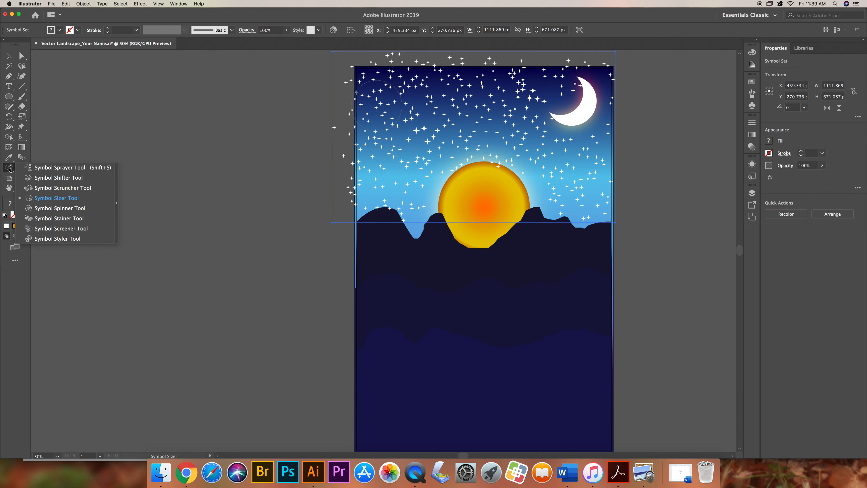
pyautogui.click(61, 219)
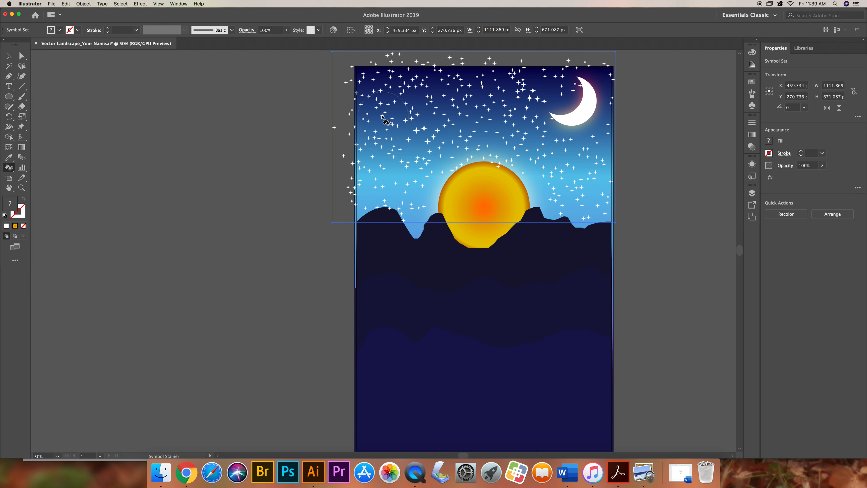
pyautogui.moveTo(383, 116)
pyautogui.mouseDown()
pyautogui.moveTo(407, 182)
pyautogui.moveTo(456, 145)
pyautogui.moveTo(447, 107)
pyautogui.moveTo(523, 121)
pyautogui.moveTo(511, 102)
pyautogui.moveTo(527, 94)
pyautogui.moveTo(561, 172)
pyautogui.moveTo(412, 172)
pyautogui.moveTo(408, 158)
pyautogui.moveTo(433, 97)
pyautogui.moveTo(425, 107)
pyautogui.moveTo(423, 87)
pyautogui.moveTo(418, 100)
pyautogui.moveTo(428, 137)
pyautogui.moveTo(424, 130)
pyautogui.moveTo(534, 97)
pyautogui.moveTo(574, 124)
pyautogui.moveTo(576, 89)
pyautogui.moveTo(467, 71)
pyautogui.moveTo(350, 85)
pyautogui.moveTo(372, 87)
pyautogui.moveTo(378, 120)
pyautogui.moveTo(407, 133)
pyautogui.moveTo(376, 164)
pyautogui.moveTo(382, 180)
pyautogui.moveTo(441, 157)
pyautogui.moveTo(521, 92)
pyautogui.moveTo(498, 114)
pyautogui.moveTo(588, 188)
pyautogui.moveTo(576, 142)
pyautogui.mouseUp()
pyautogui.moveTo(486, 97)
pyautogui.mouseDown()
pyautogui.moveTo(505, 89)
pyautogui.moveTo(495, 93)
pyautogui.mouseUp()
pyautogui.moveTo(433, 100)
pyautogui.mouseDown()
pyautogui.moveTo(428, 142)
pyautogui.moveTo(406, 168)
pyautogui.moveTo(407, 196)
pyautogui.moveTo(412, 142)
pyautogui.mouseUp()
pyautogui.moveTo(402, 82)
pyautogui.mouseDown()
pyautogui.moveTo(393, 116)
pyautogui.moveTo(410, 80)
pyautogui.moveTo(489, 94)
pyautogui.mouseUp()
pyautogui.moveTo(537, 74)
pyautogui.mouseDown()
pyautogui.moveTo(528, 103)
pyautogui.moveTo(608, 85)
pyautogui.mouseUp()
pyautogui.moveTo(610, 123)
pyautogui.mouseDown()
pyautogui.moveTo(598, 151)
pyautogui.moveTo(529, 143)
pyautogui.mouseUp()
pyautogui.click(822, 166)
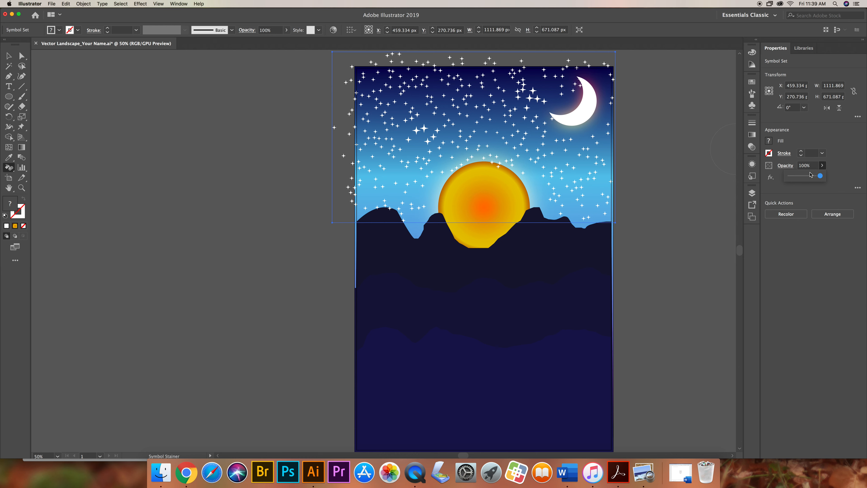
pyautogui.moveTo(820, 176); pyautogui.dragTo(801, 177)
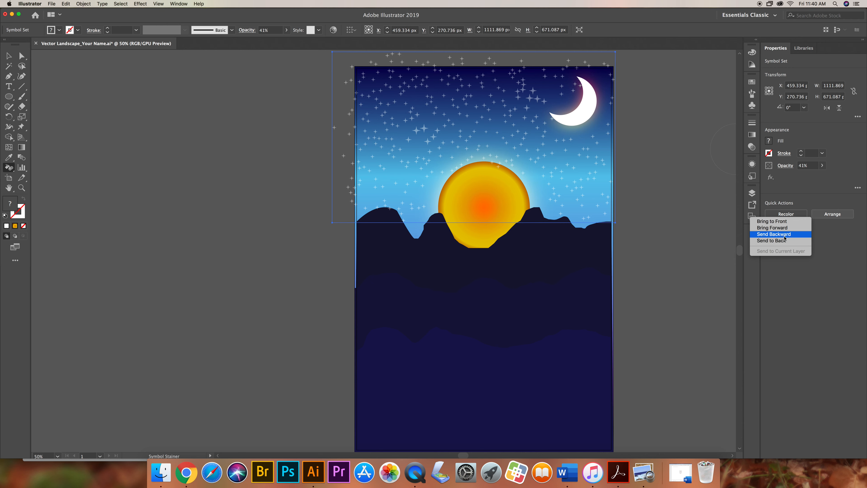
# Move the star set back through the stacking order until it lies directly in front of the sky background, and deselect it.
pyautogui.click(784, 235)
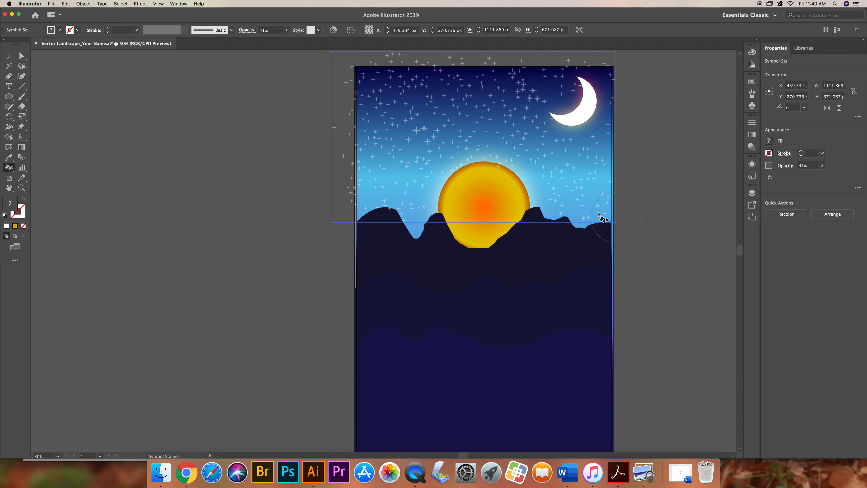
pyautogui.click(825, 214)
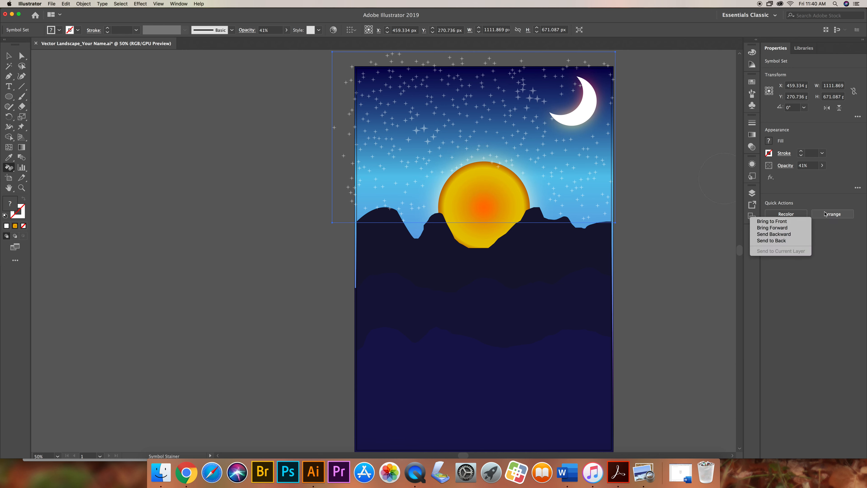
pyautogui.click(785, 235)
pyautogui.click(826, 214)
pyautogui.click(792, 235)
pyautogui.click(826, 214)
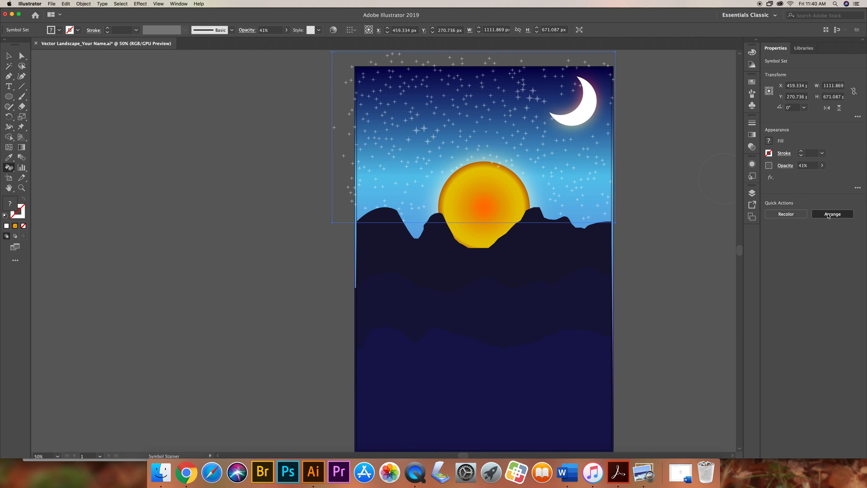
pyautogui.click(792, 234)
pyautogui.click(833, 215)
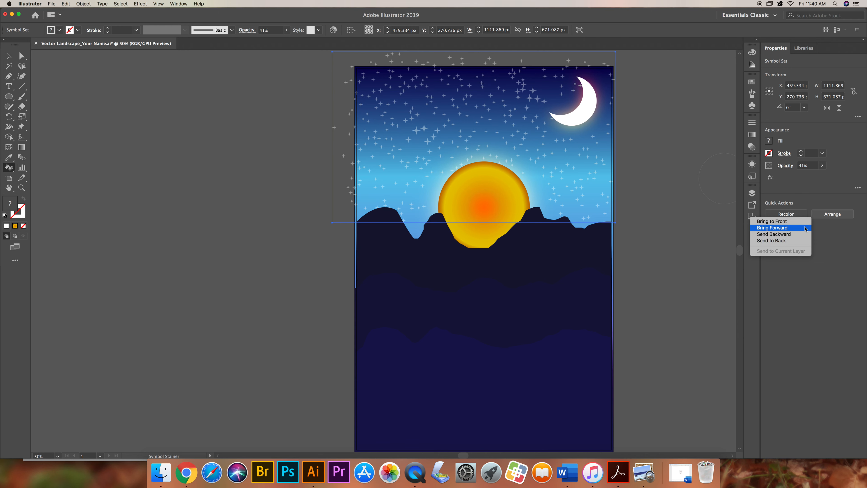
pyautogui.click(788, 235)
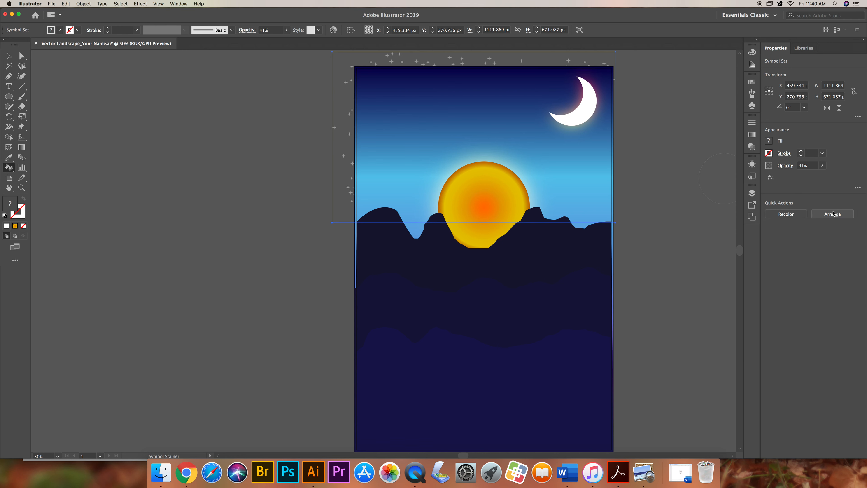
pyautogui.click(836, 218)
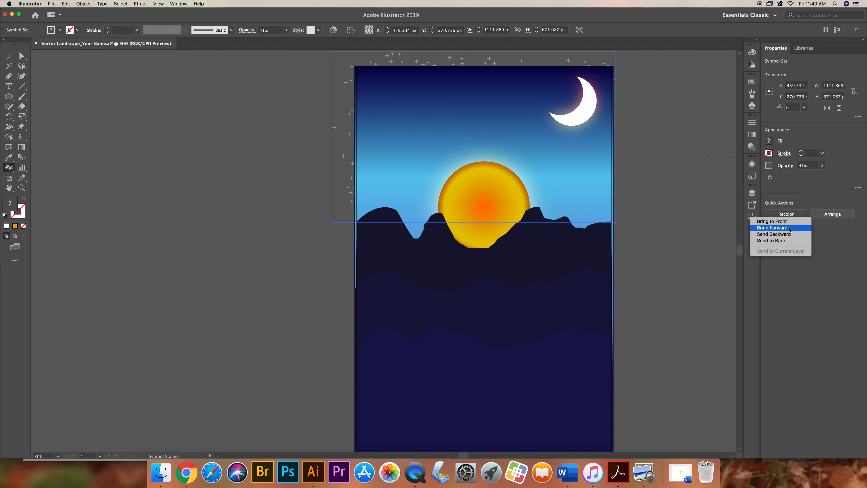
pyautogui.click(782, 228)
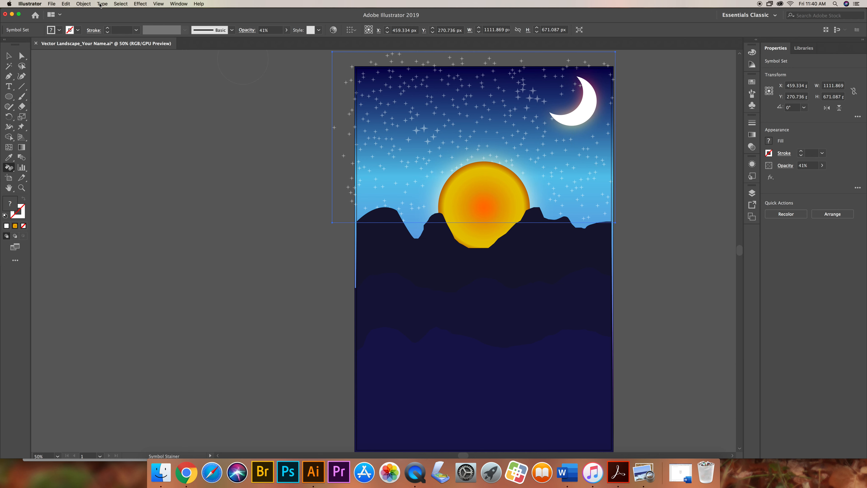
pyautogui.click(116, 4)
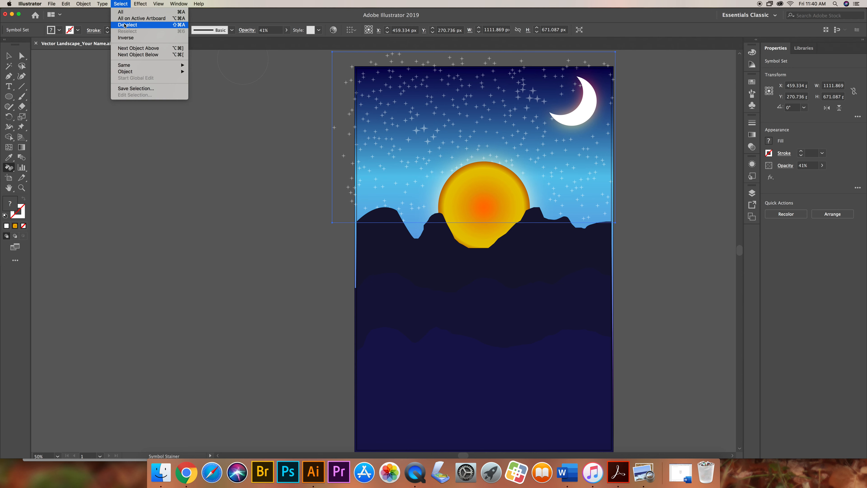
pyautogui.click(125, 25)
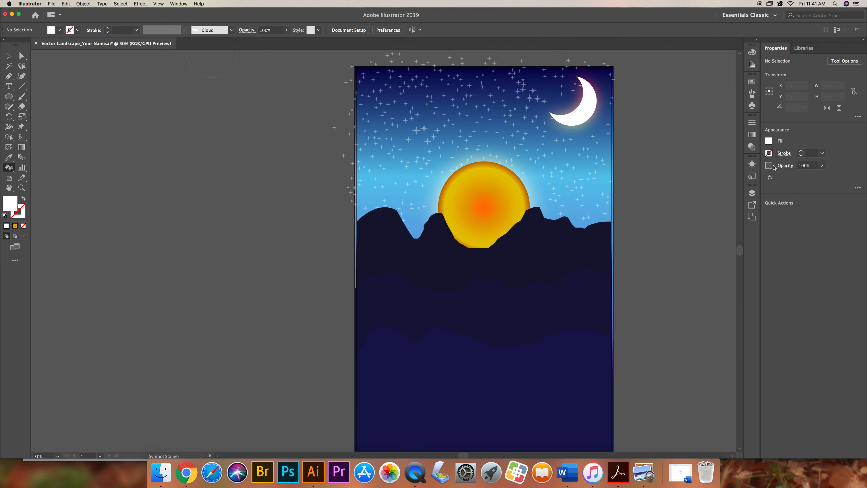